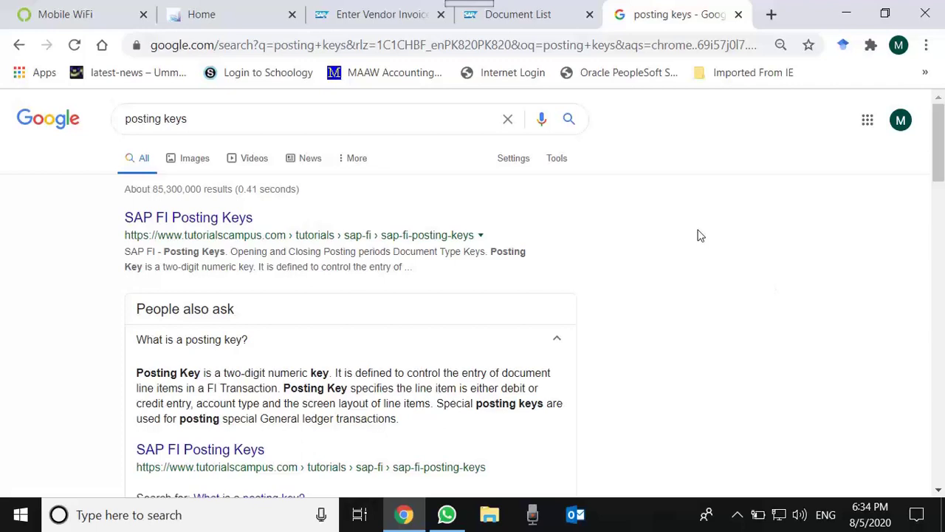
{"action": "left_click", "coordinate": [738, 515]}
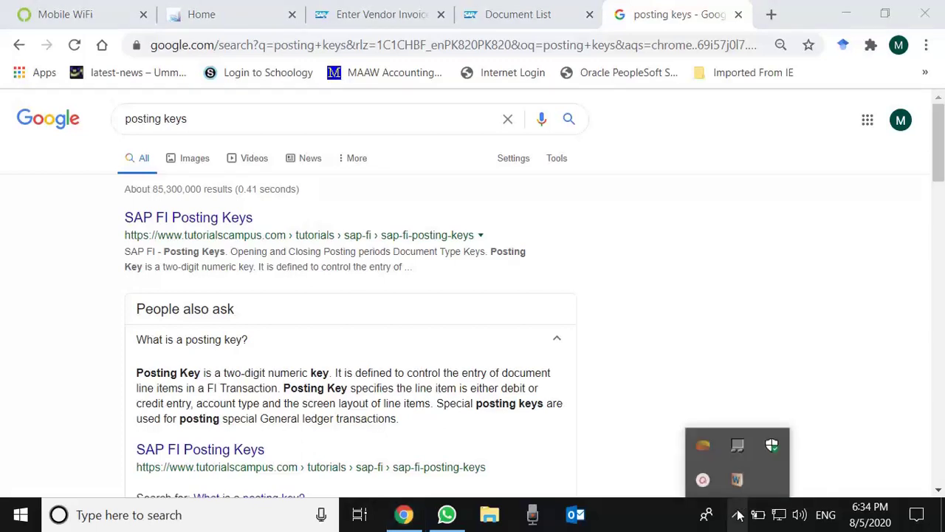
{"action": "left_click", "coordinate": [702, 479]}
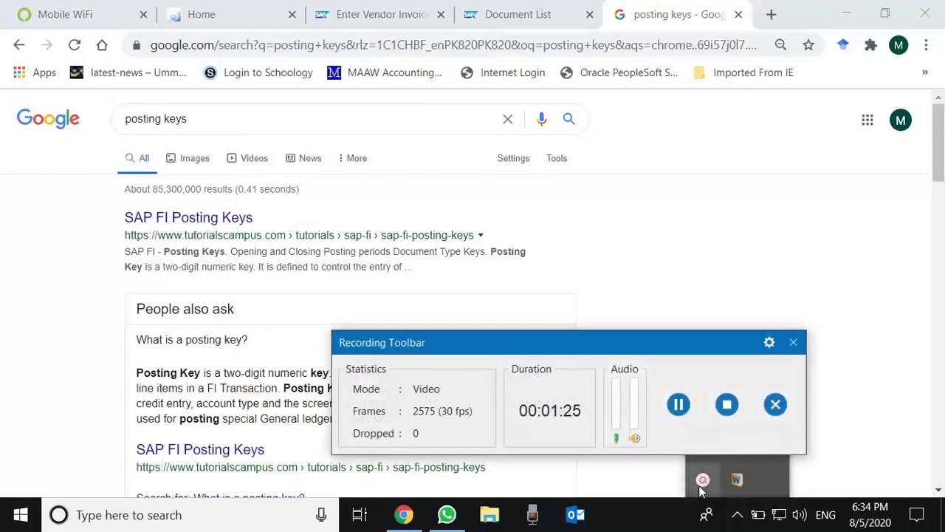
{"action": "left_click", "coordinate": [729, 406]}
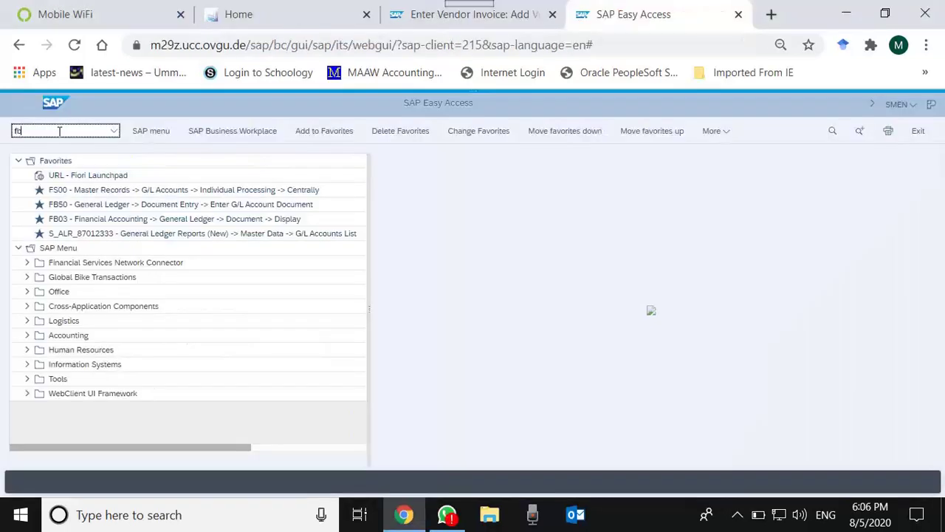
- Run transaction FB03 and display document 100000021 for company code US00 and fiscal year 2017
{"action": "type", "text": "03"}
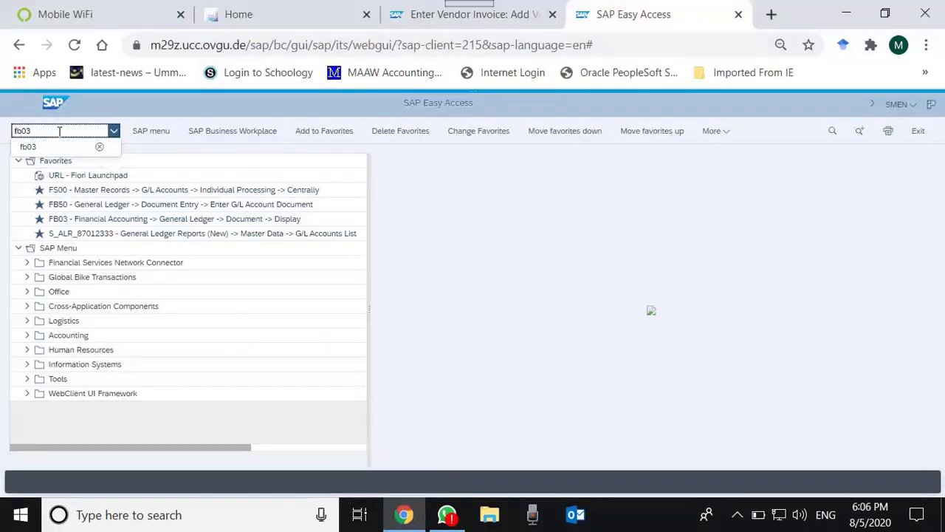
{"action": "key", "text": "Return"}
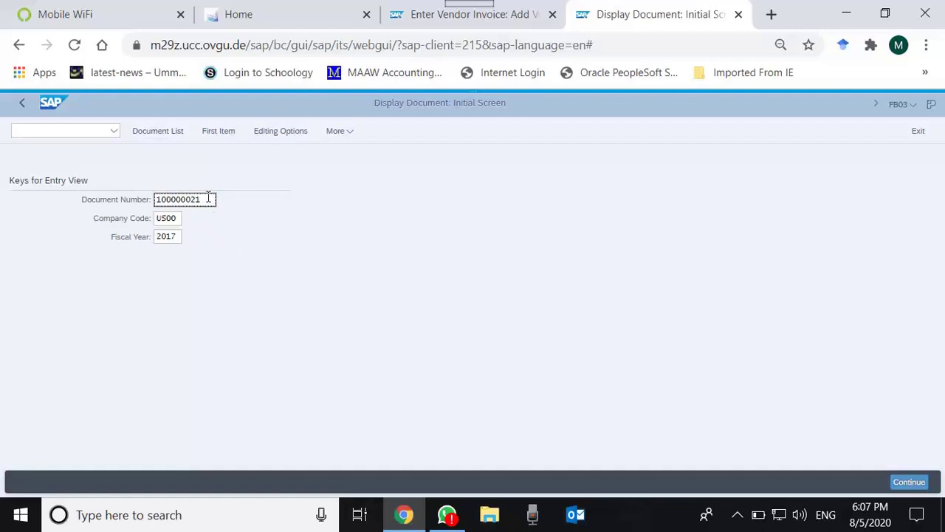
{"action": "left_click_drag", "start_coordinate": [210, 199], "coordinate": [130, 209]}
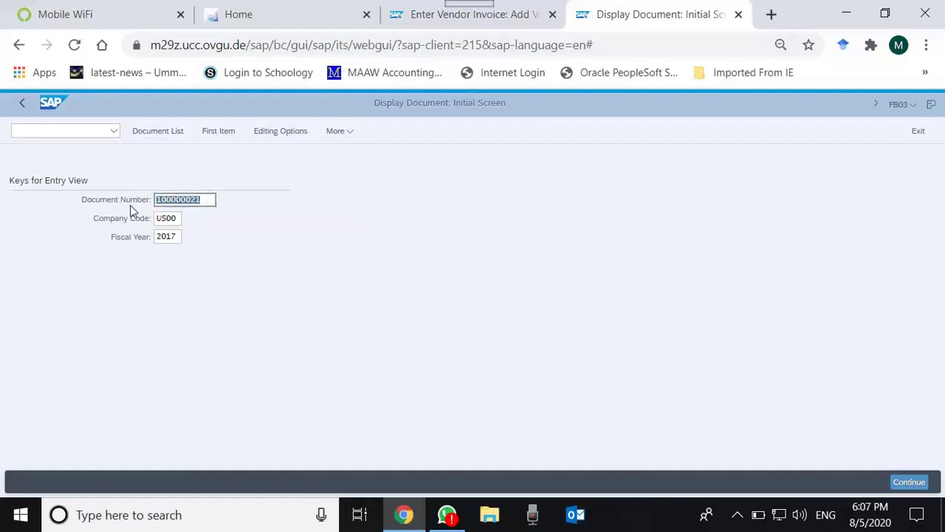
{"action": "left_click", "coordinate": [164, 218]}
{"action": "left_click", "coordinate": [178, 234]}
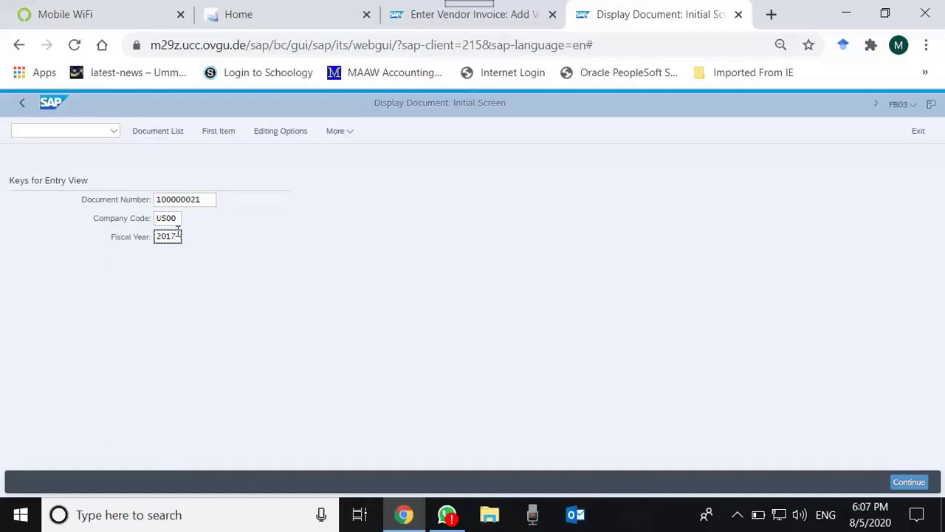
{"action": "key", "text": "Return"}
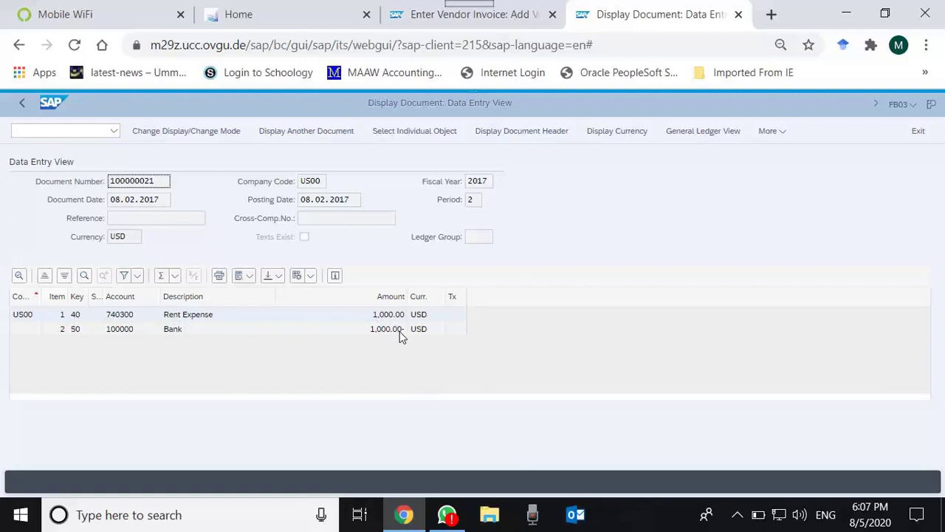
- Open the posting key value list from the Rent Expense line and examine the account types and debit/credit indicators through key 99
{"action": "left_click", "coordinate": [79, 314]}
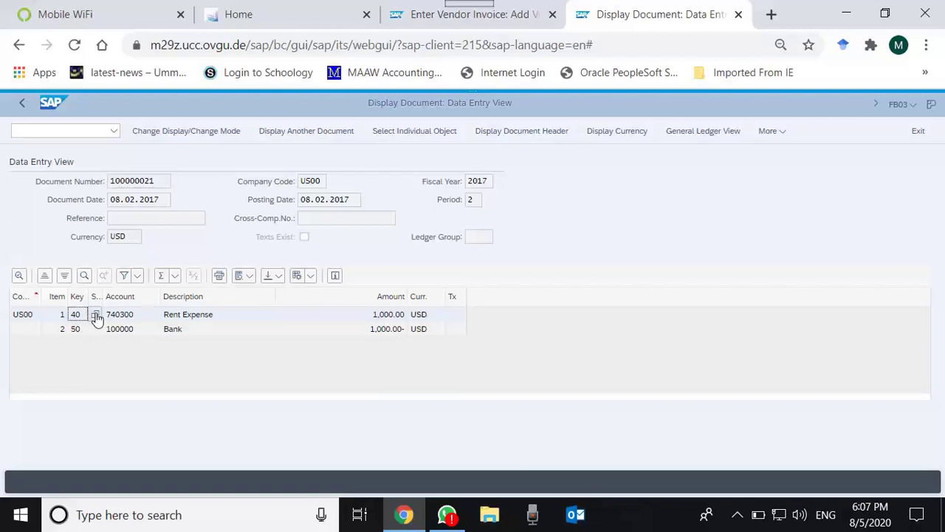
{"action": "left_click", "coordinate": [95, 315]}
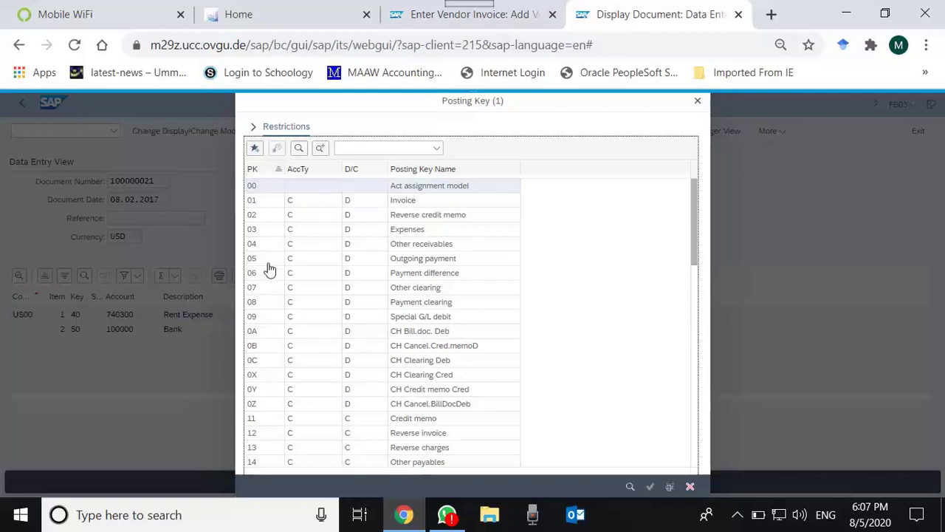
{"action": "left_click", "coordinate": [318, 201]}
{"action": "scroll", "coordinate": [320, 207], "scroll_direction": "down", "scroll_amount": 5}
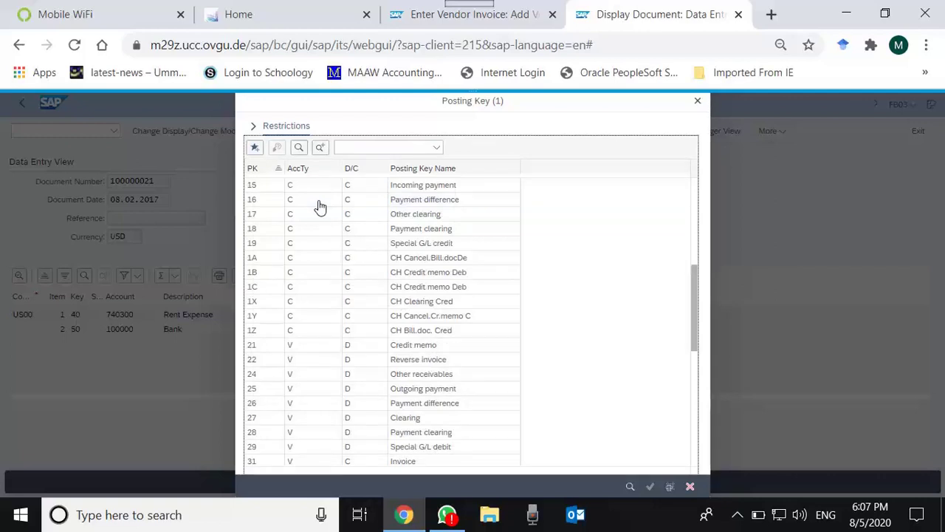
{"action": "scroll", "coordinate": [320, 207], "scroll_direction": "down", "scroll_amount": 5}
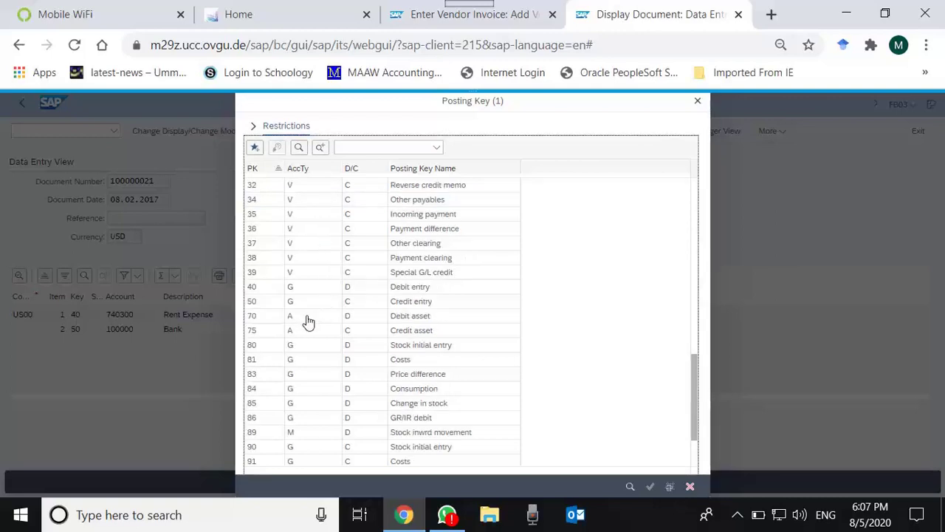
{"action": "left_click", "coordinate": [306, 348]}
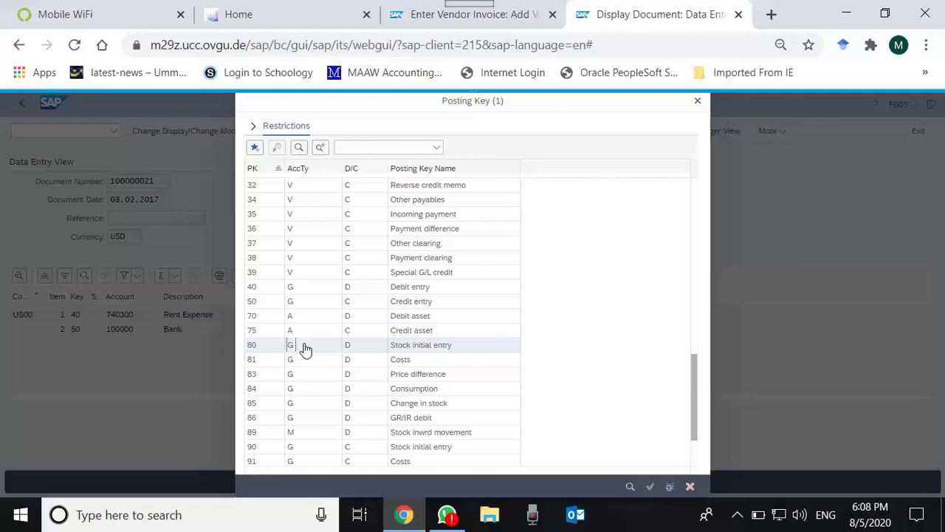
{"action": "left_click", "coordinate": [307, 433]}
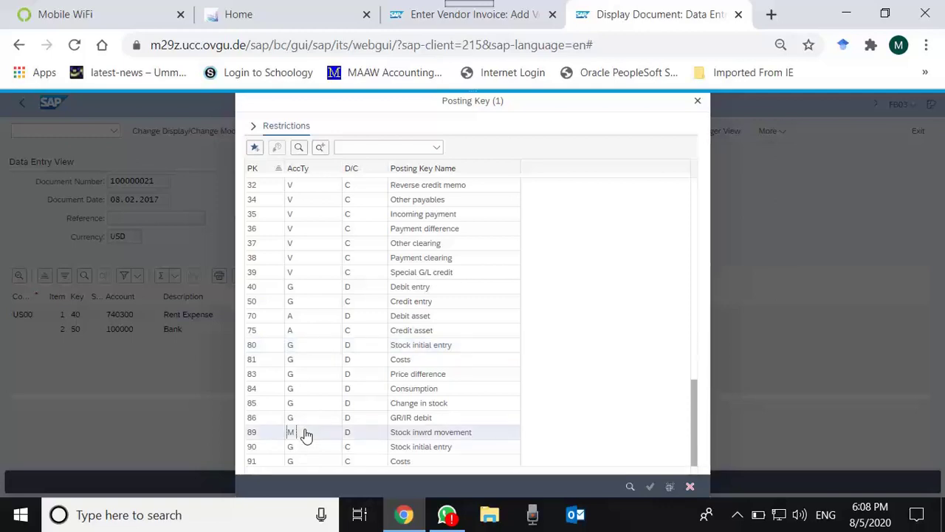
{"action": "scroll", "coordinate": [307, 436], "scroll_direction": "down", "scroll_amount": 1}
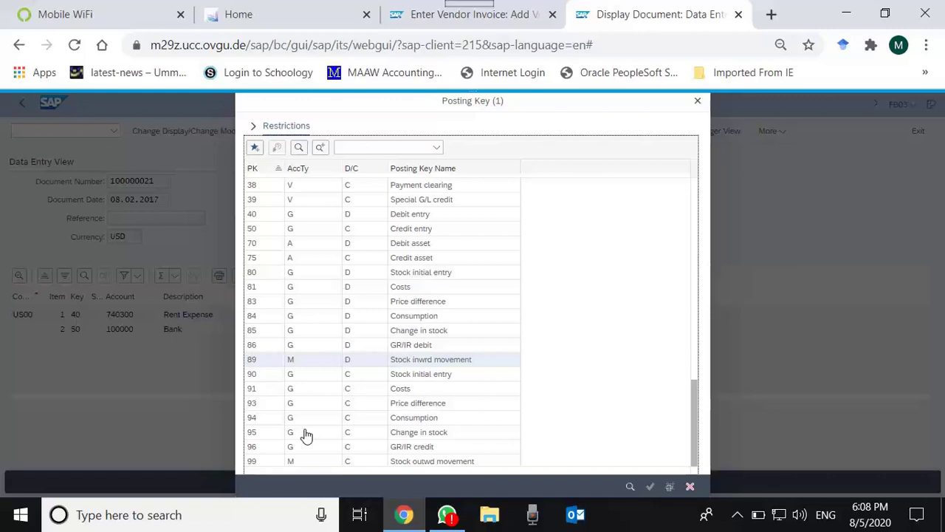
- Review the customer and vendor posting keys again, check the account type of key 40, and close the list
{"action": "left_click", "coordinate": [306, 213]}
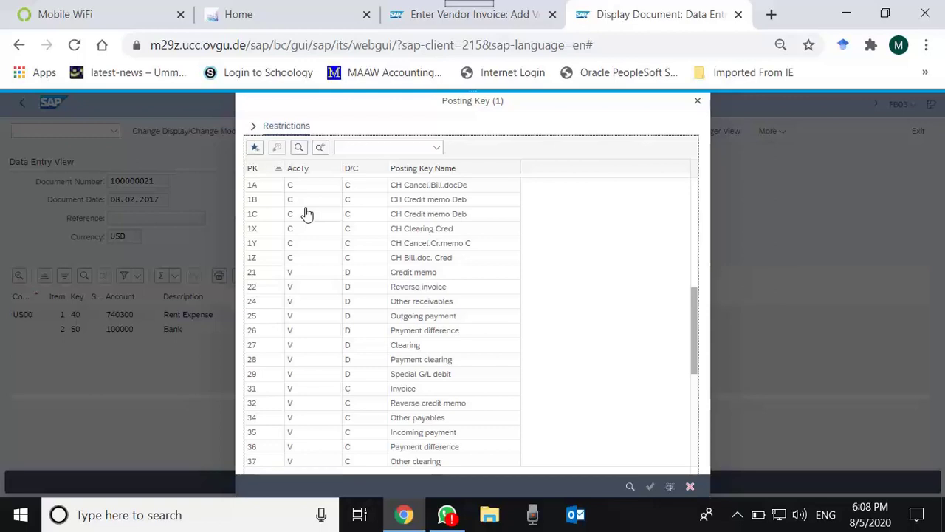
{"action": "left_click", "coordinate": [307, 214]}
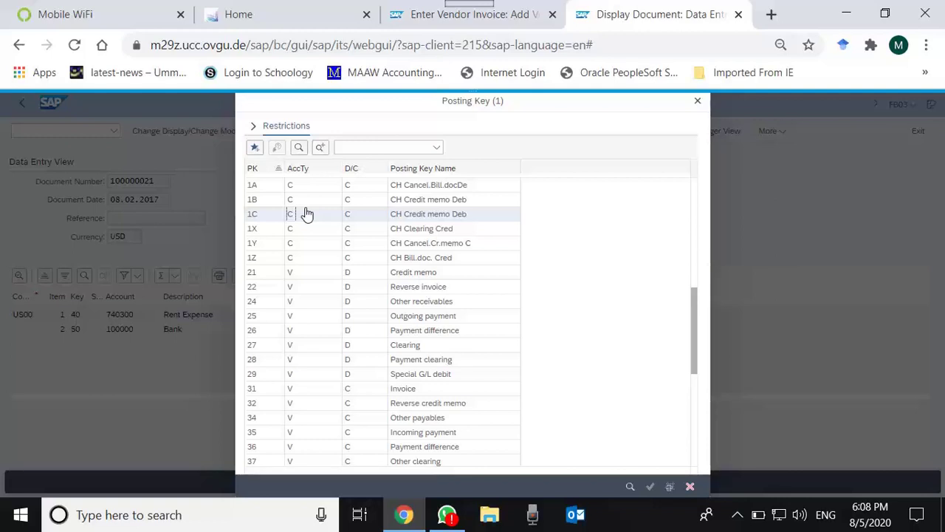
{"action": "scroll", "coordinate": [307, 214], "scroll_direction": "down", "scroll_amount": 5}
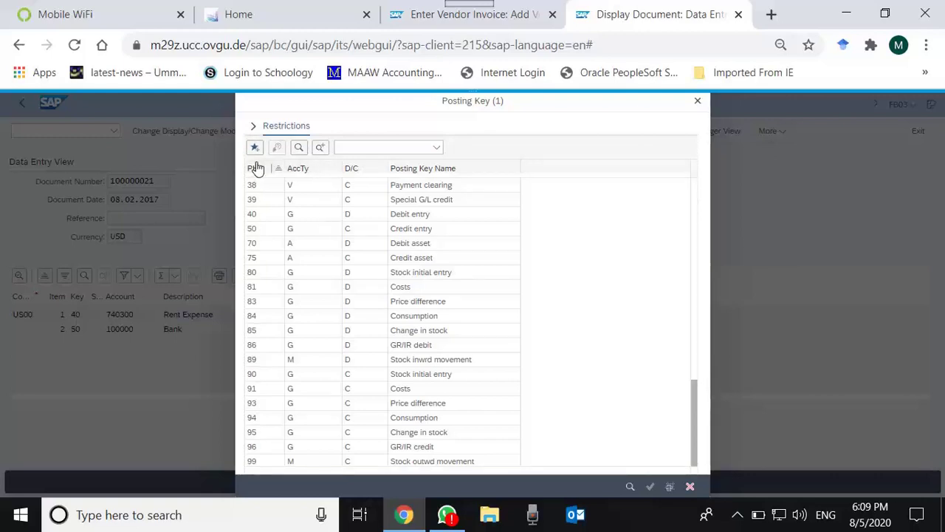
{"action": "left_click", "coordinate": [263, 218]}
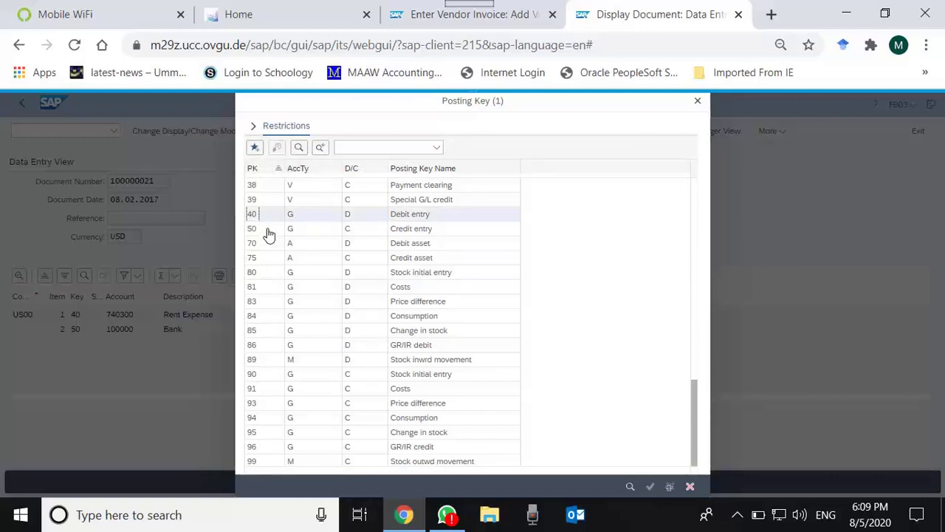
{"action": "left_click", "coordinate": [293, 218]}
{"action": "left_click", "coordinate": [699, 104]}
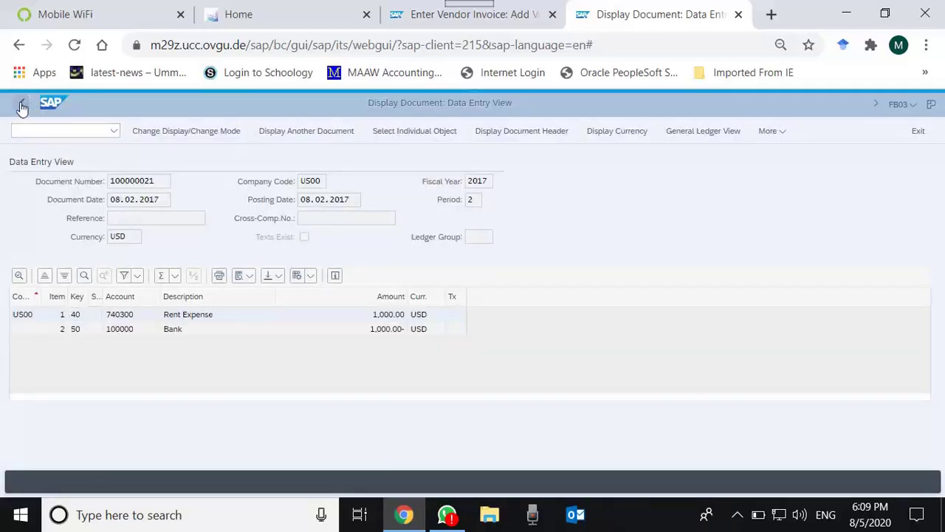
{"action": "left_click", "coordinate": [22, 105]}
{"action": "left_click", "coordinate": [205, 200]}
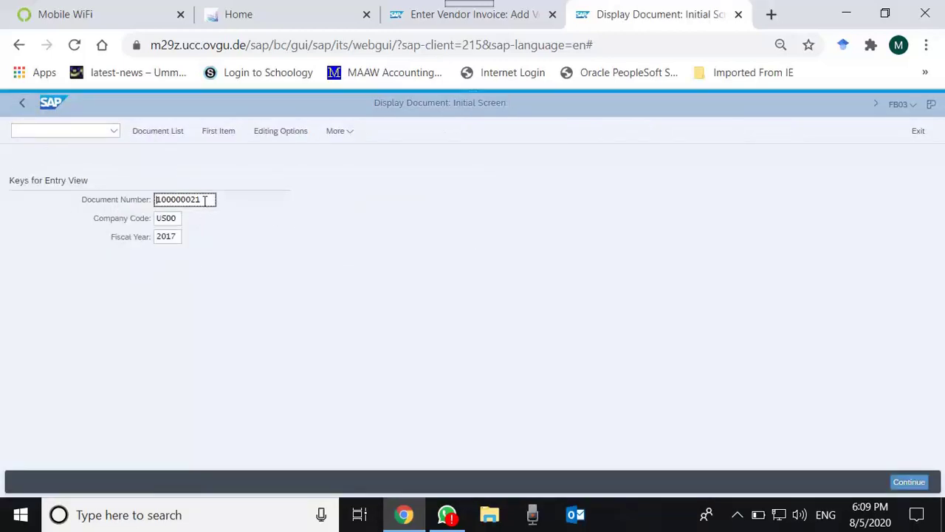
{"action": "left_click", "coordinate": [142, 132]}
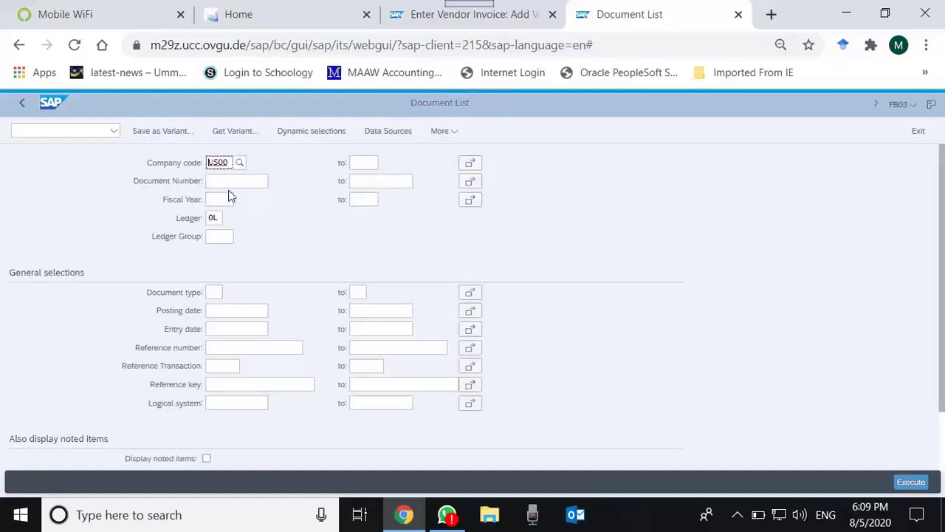
{"action": "left_click", "coordinate": [225, 180]}
{"action": "type", "text": "160"}
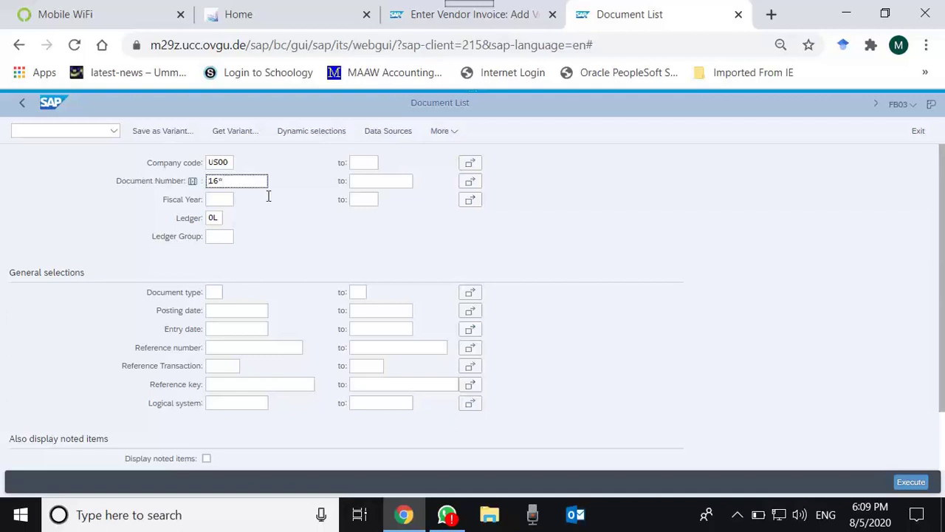
{"action": "key", "text": "F8"}
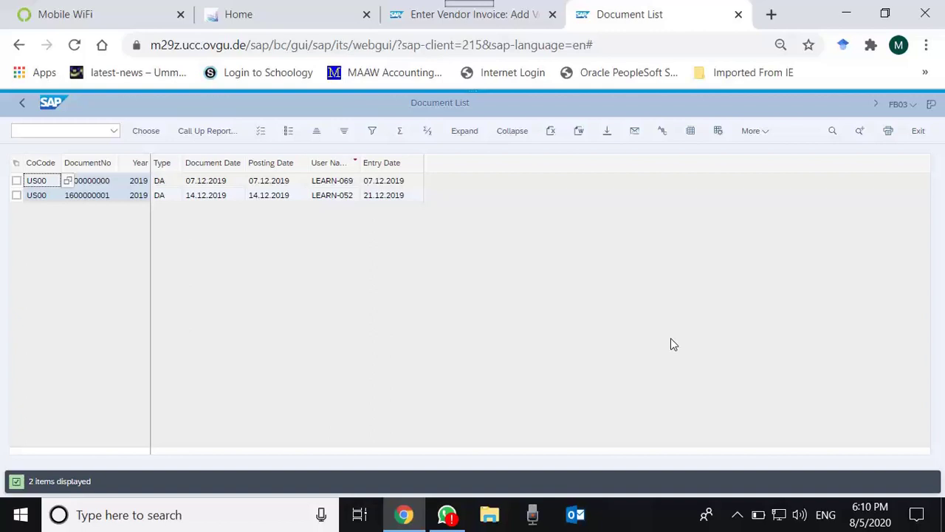
{"action": "left_click", "coordinate": [101, 195]}
{"action": "double_click", "coordinate": [21, 195]}
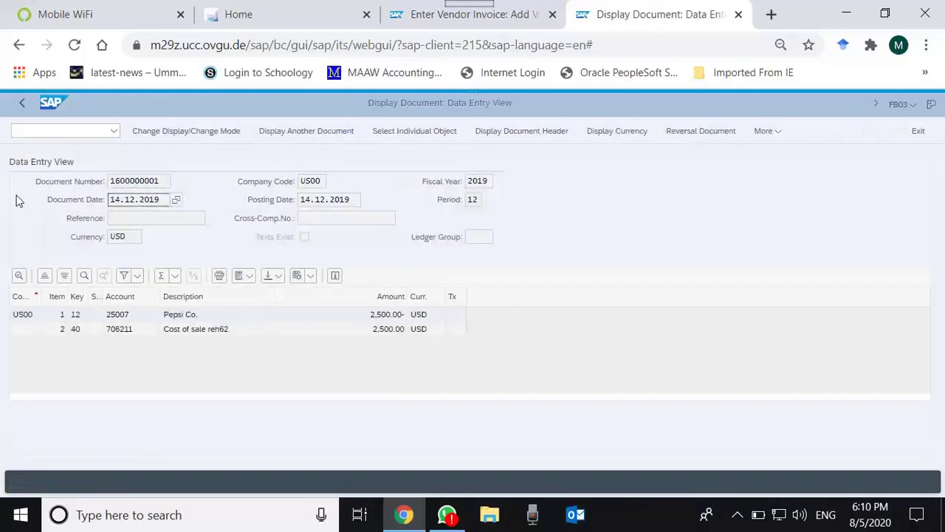
- Look up posting key 12 of the Pepsi Co. line in the posting key value list, and close the list
{"action": "left_click", "coordinate": [76, 315]}
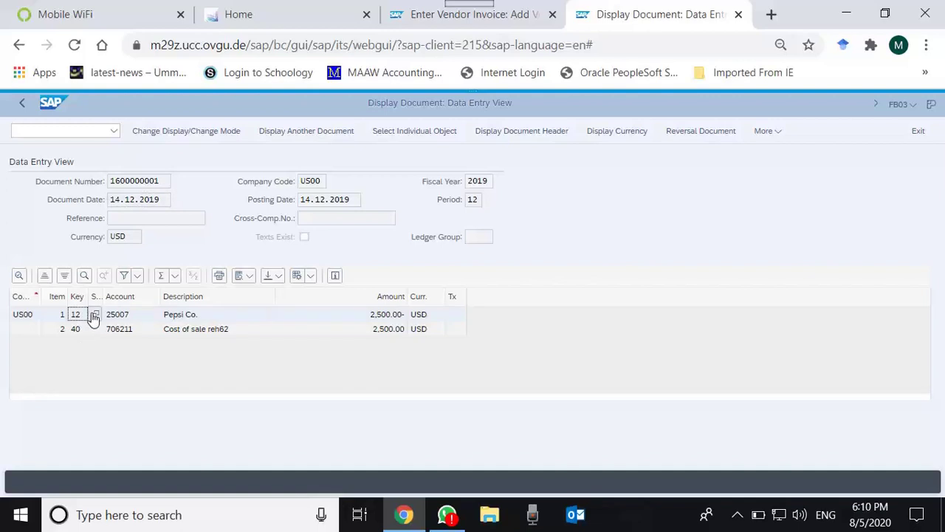
{"action": "left_click", "coordinate": [94, 316]}
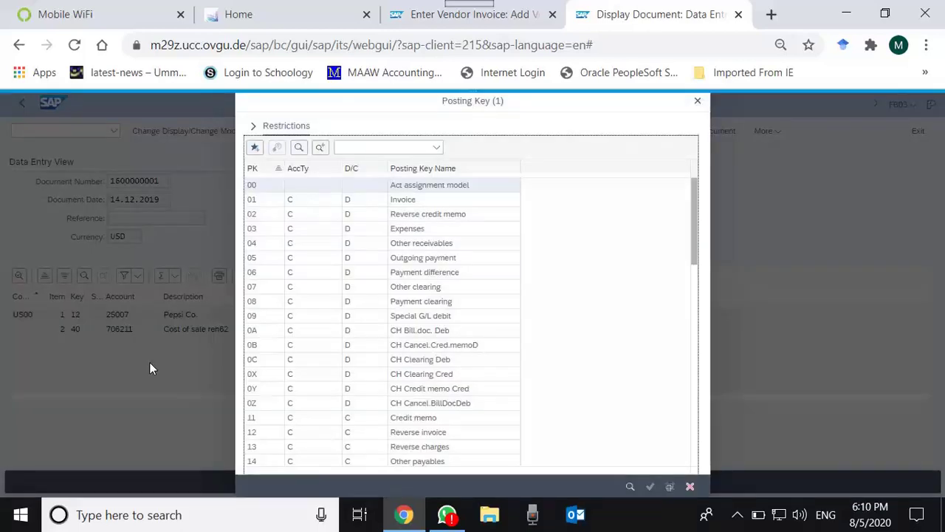
{"action": "left_click", "coordinate": [272, 436]}
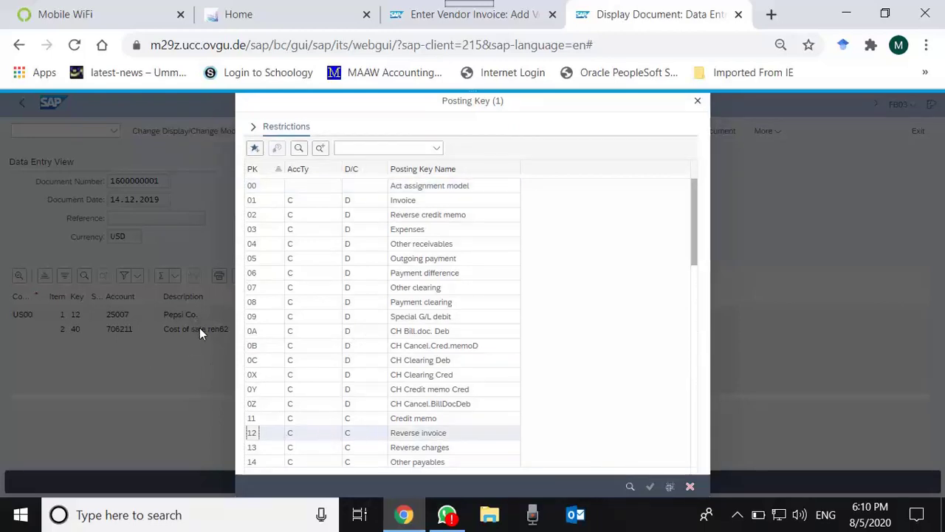
{"action": "left_click", "coordinate": [697, 101]}
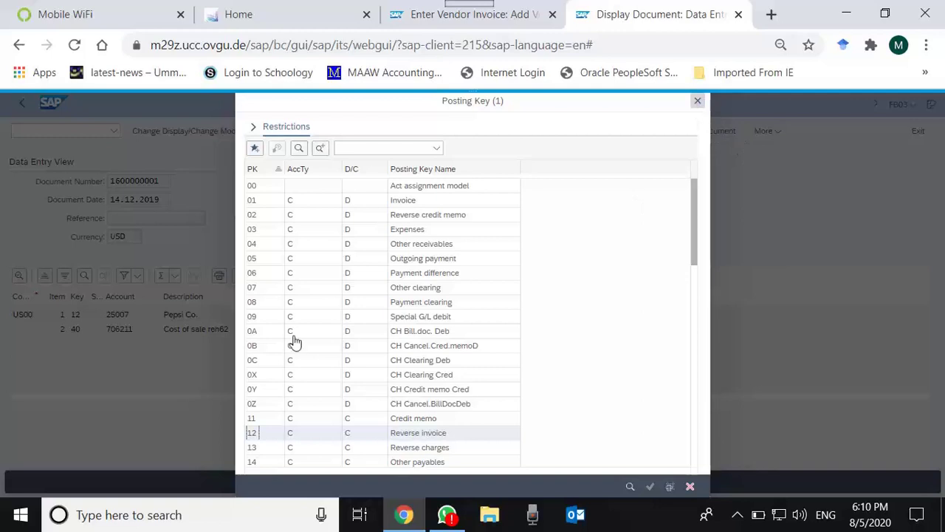